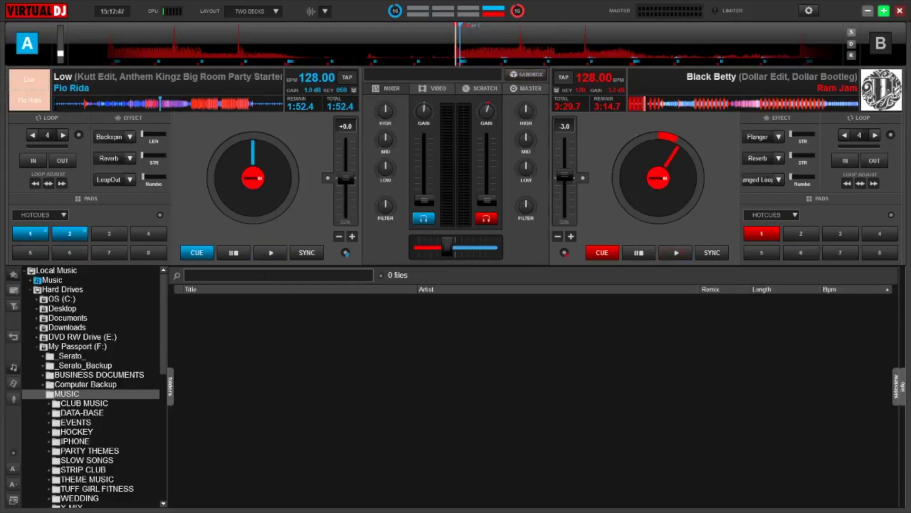
# Play Low on deck A and preview several sections by jumping to different points along the track's waveform
pyautogui.click(268, 253)
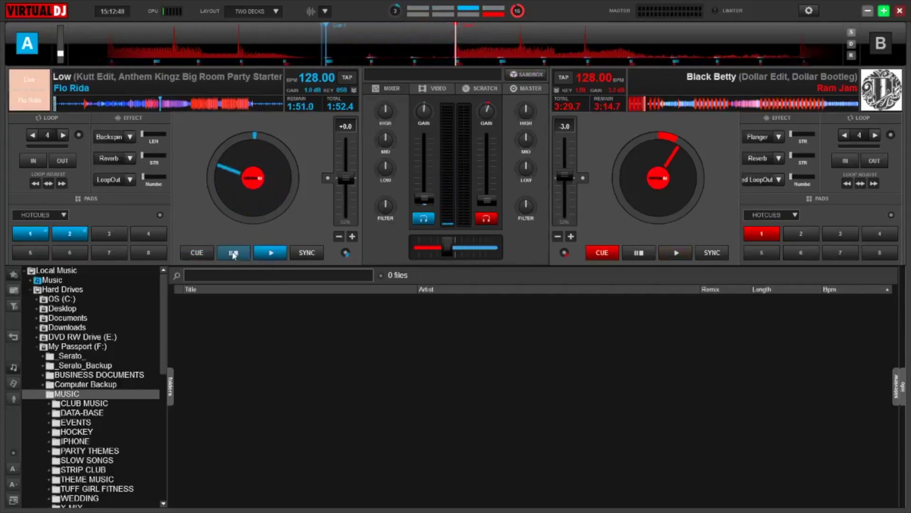
pyautogui.click(85, 105)
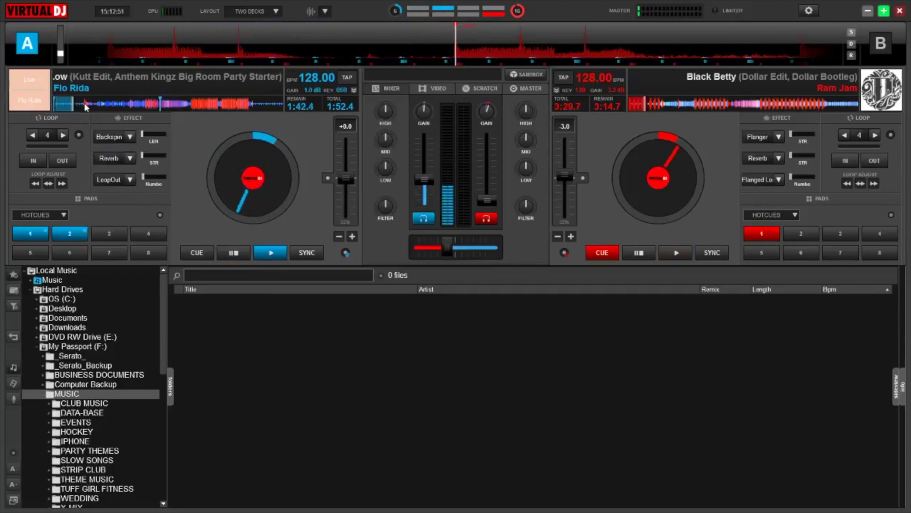
pyautogui.click(108, 105)
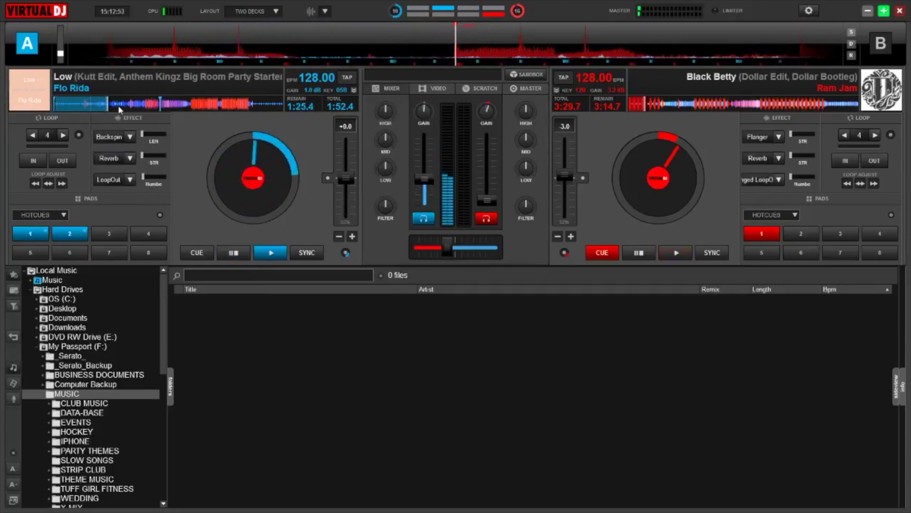
pyautogui.click(130, 106)
pyautogui.click(161, 105)
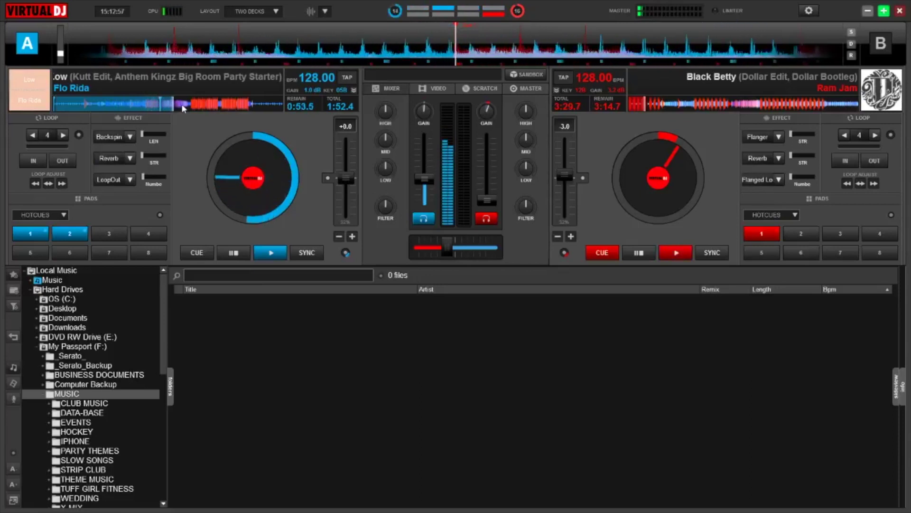
pyautogui.click(212, 105)
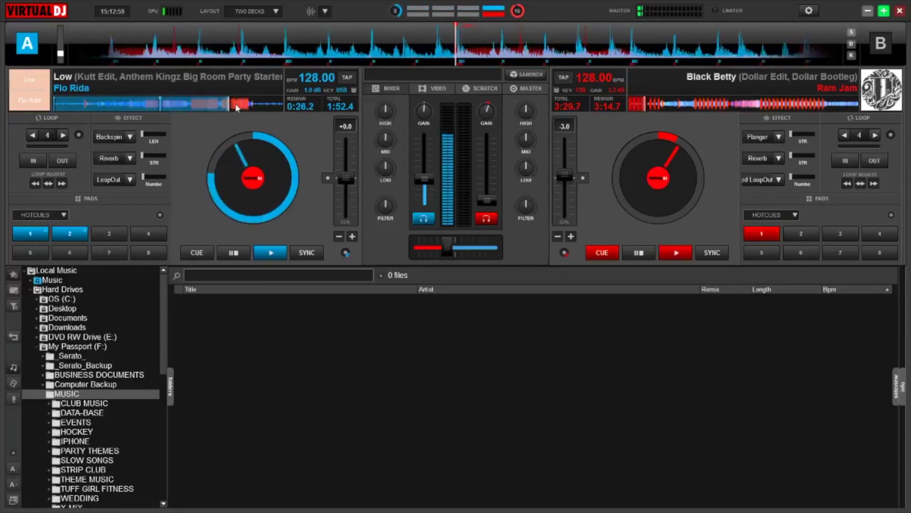
pyautogui.click(211, 107)
pyautogui.click(198, 105)
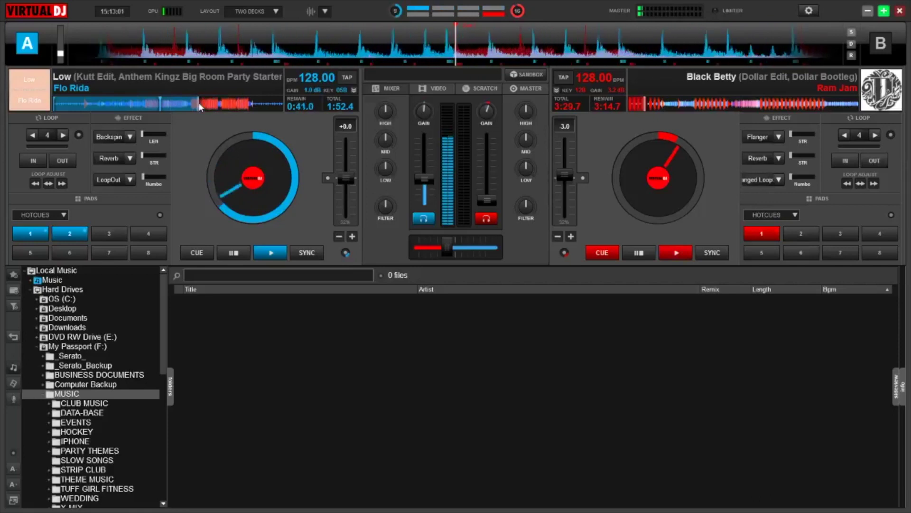
pyautogui.click(230, 105)
pyautogui.click(102, 105)
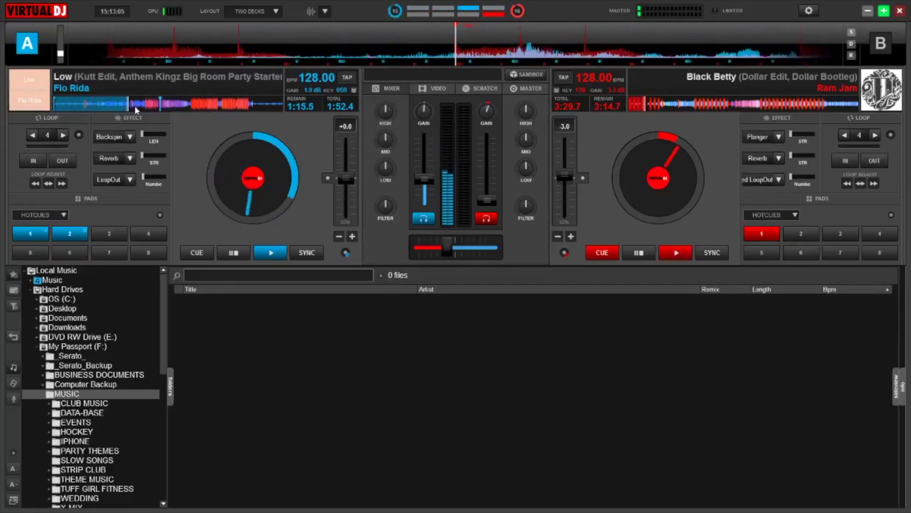
# Delete the Cue 2 hot cue of Low in the POI Editor and close the editor
pyautogui.rightClick(159, 106)
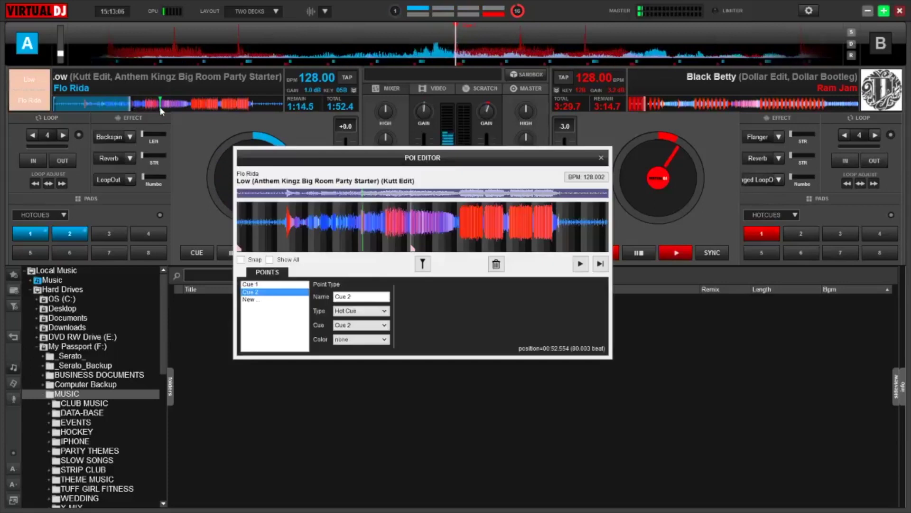
pyautogui.click(496, 264)
pyautogui.click(431, 281)
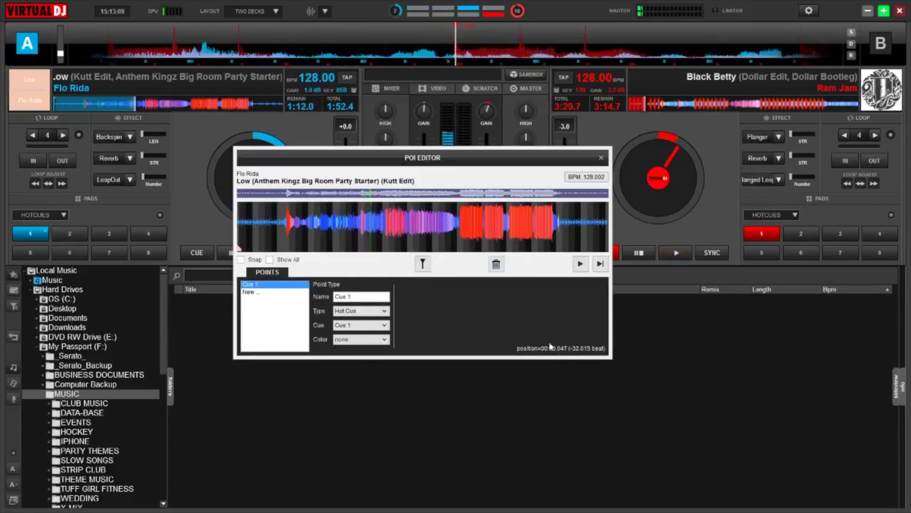
pyautogui.click(601, 158)
# Preview several sections of Low on deck A with Sandbox on, and return the deck to the track's start with Sandbox off
pyautogui.click(531, 75)
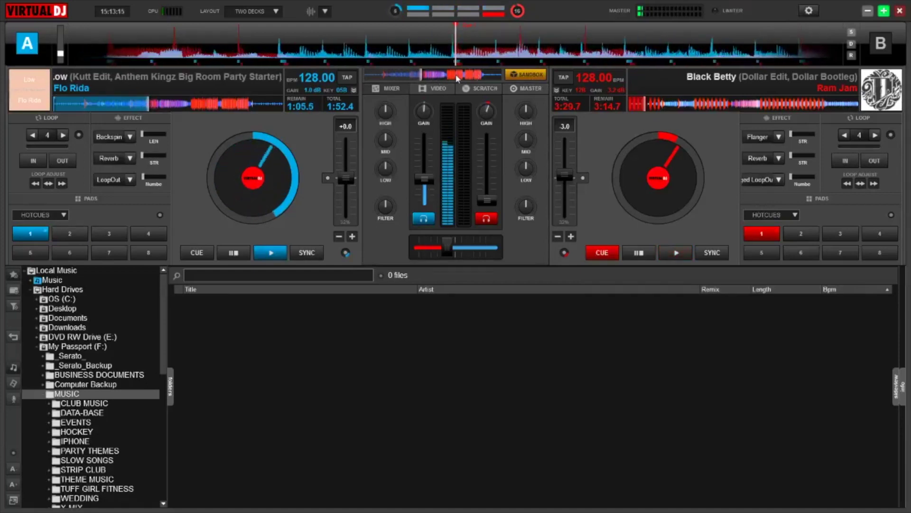
pyautogui.click(75, 105)
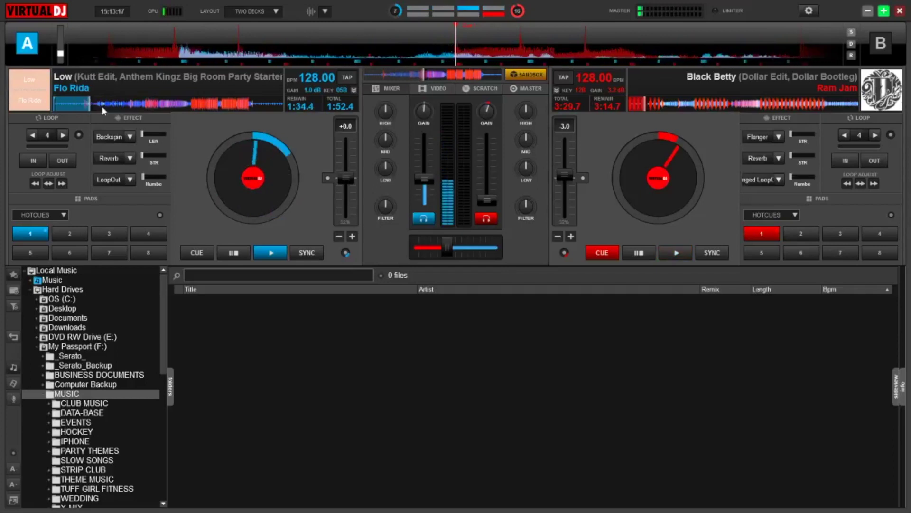
pyautogui.click(138, 106)
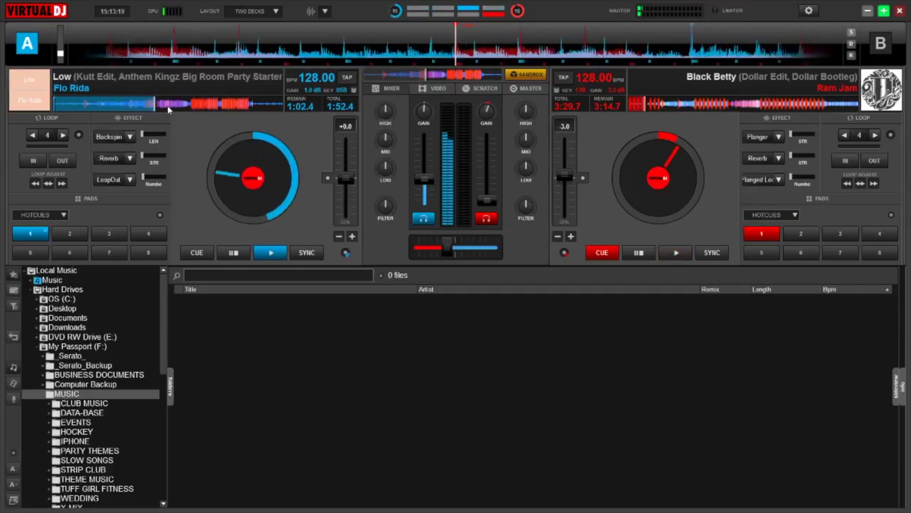
pyautogui.click(231, 106)
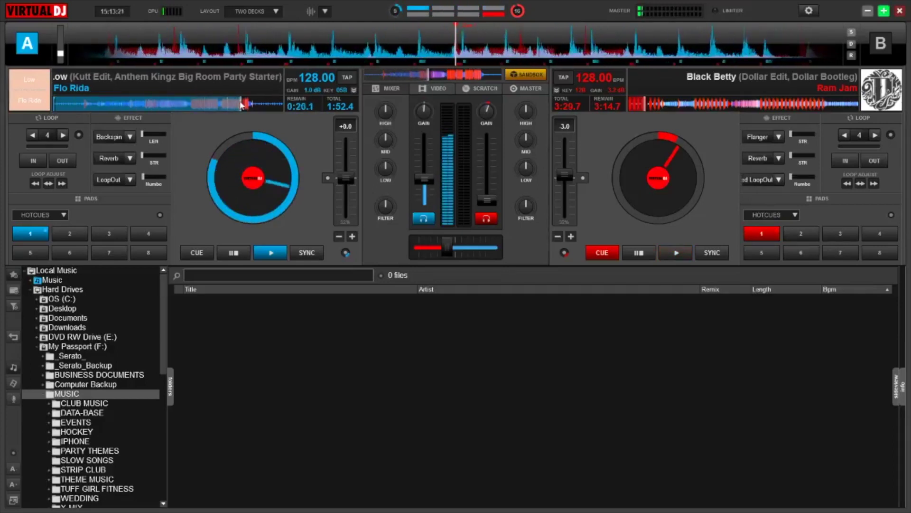
pyautogui.click(114, 106)
pyautogui.click(113, 106)
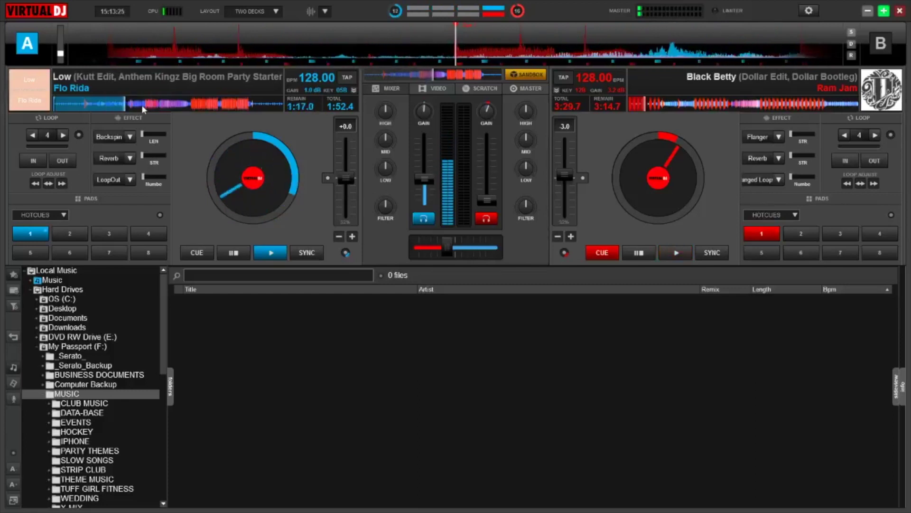
pyautogui.click(124, 104)
pyautogui.click(123, 105)
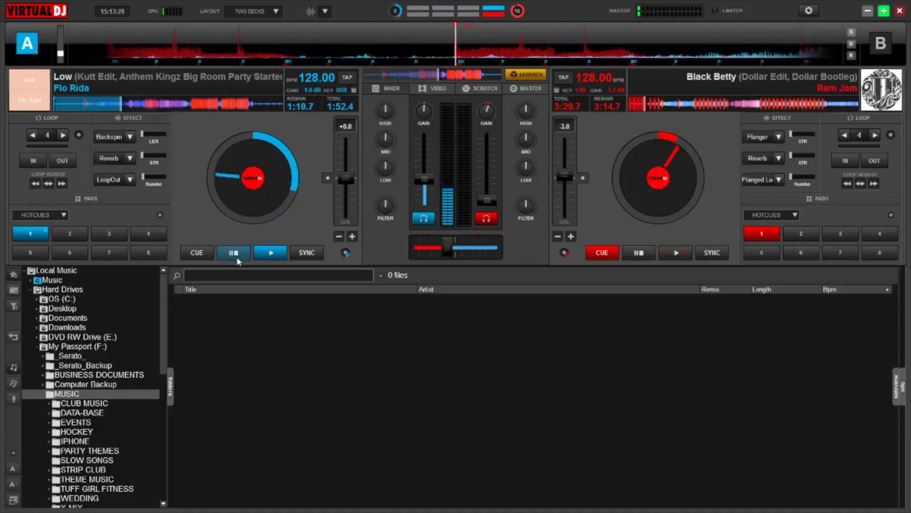
pyautogui.click(179, 104)
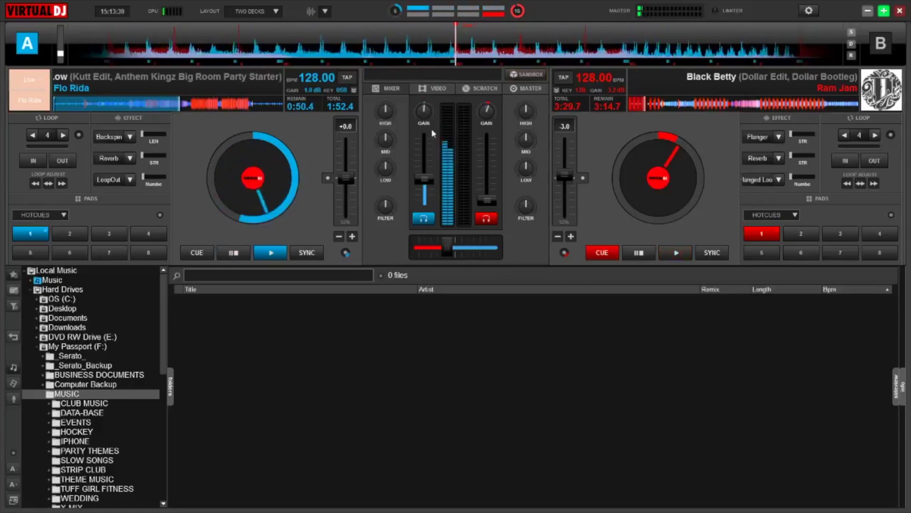
pyautogui.doubleClick(233, 253)
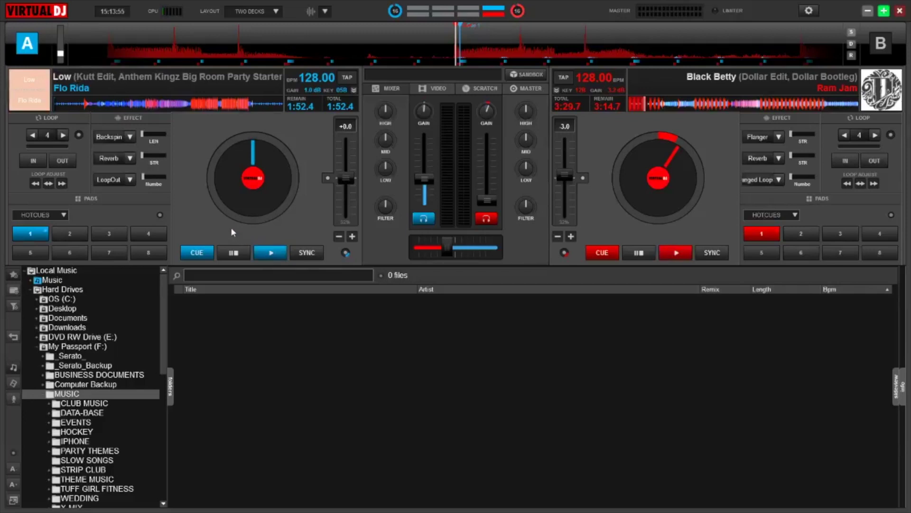
# Play Low on deck A, skip ahead to two other sections, and stop the deck at the track's start
pyautogui.press('space')
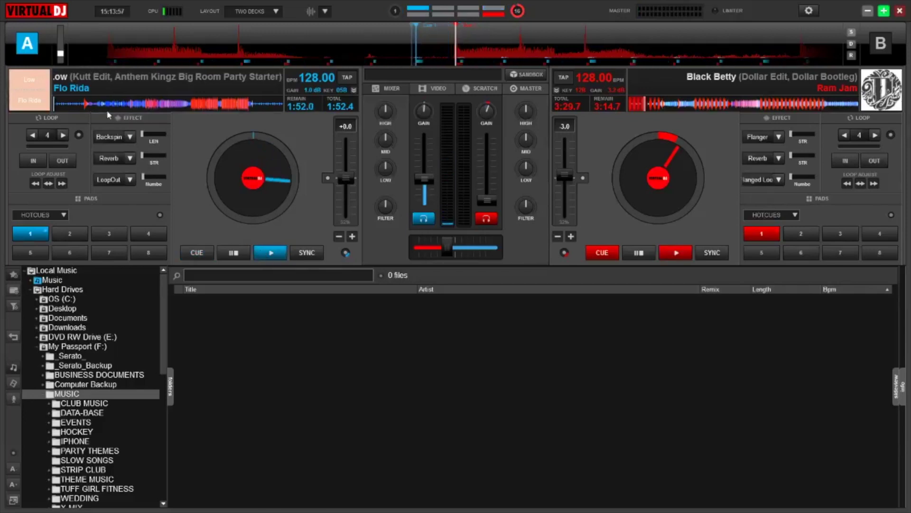
pyautogui.click(113, 105)
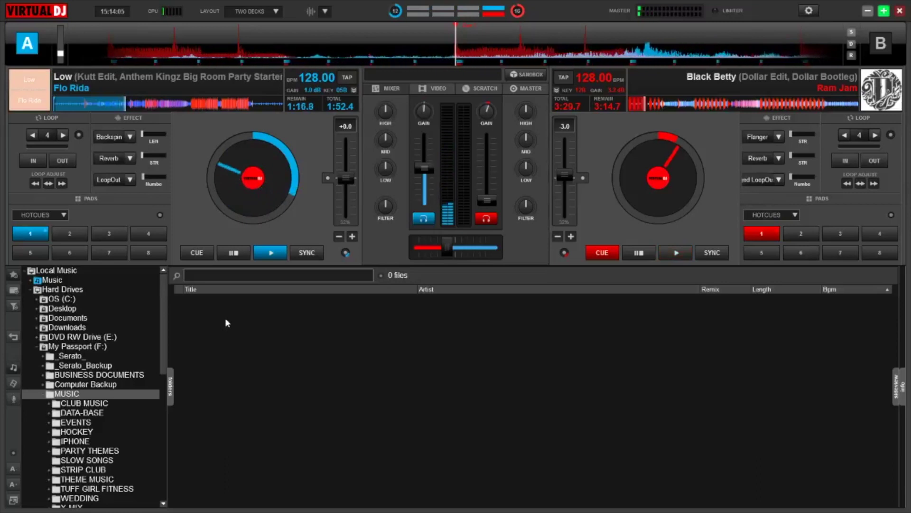
pyautogui.click(203, 104)
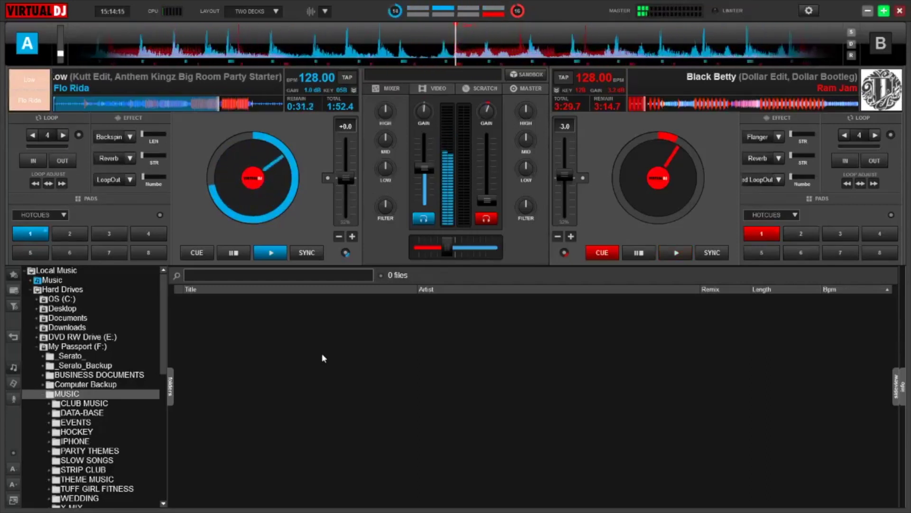
pyautogui.click(240, 254)
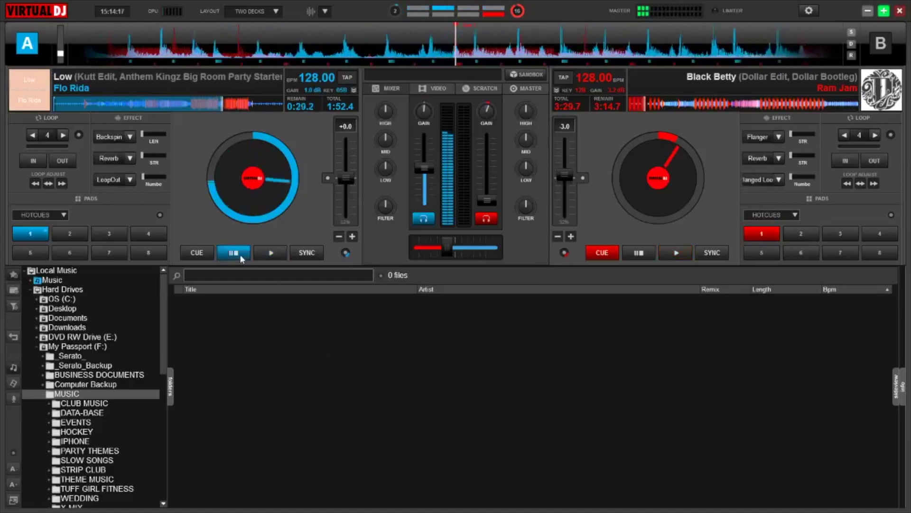
pyautogui.click(240, 254)
# Play Low from its start on deck A, turn on Sandbox and search the waveform for a section to mark
pyautogui.click(271, 252)
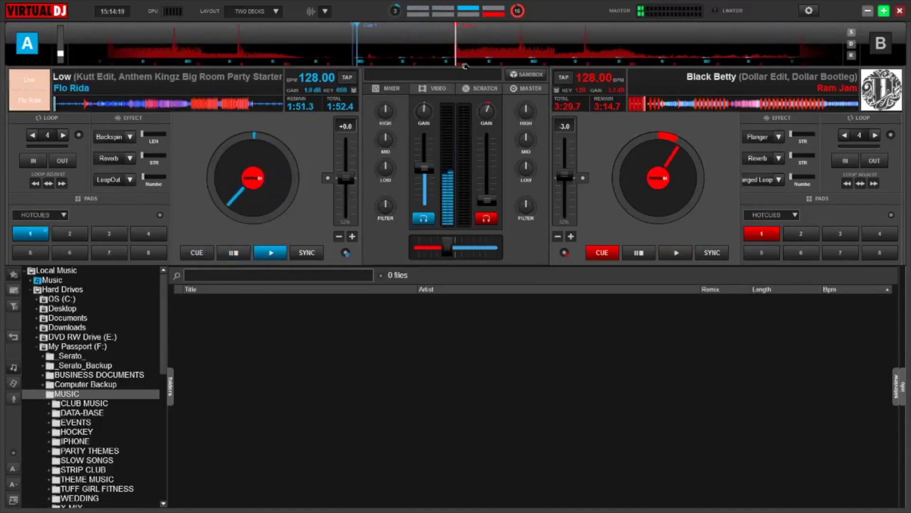
pyautogui.click(525, 75)
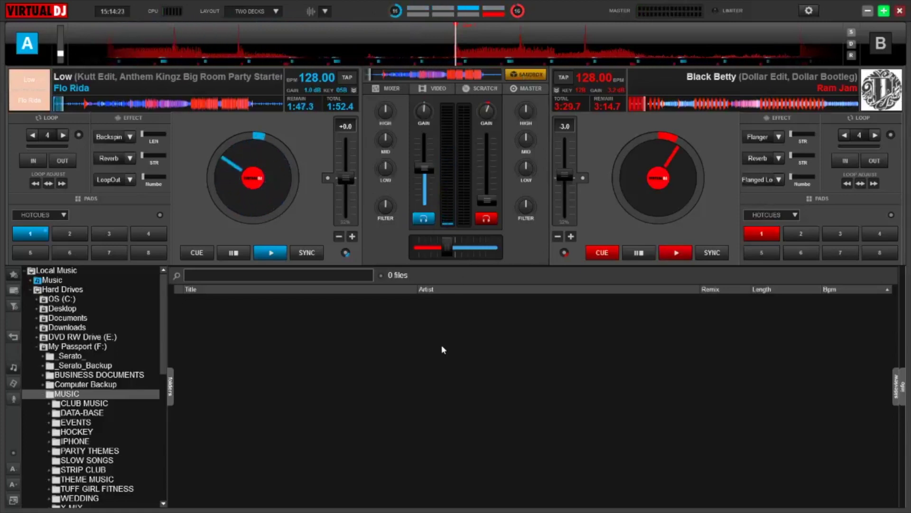
pyautogui.click(155, 105)
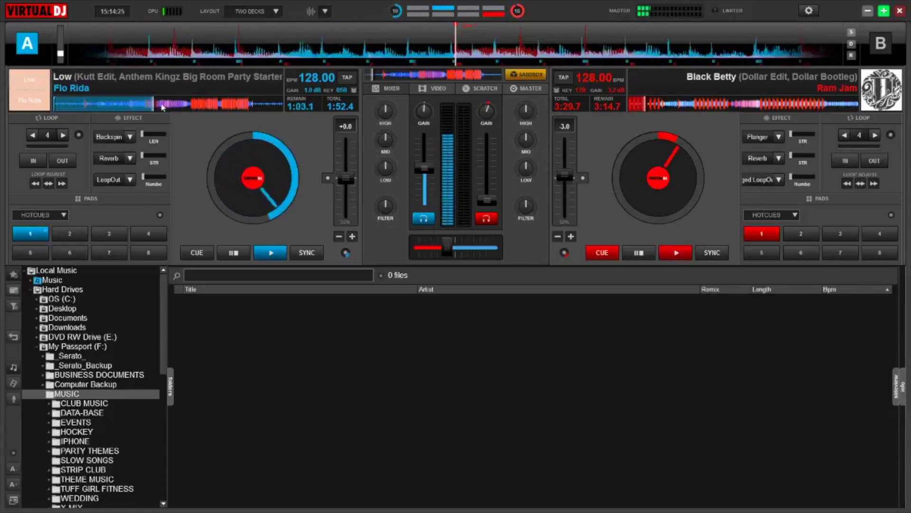
pyautogui.click(89, 104)
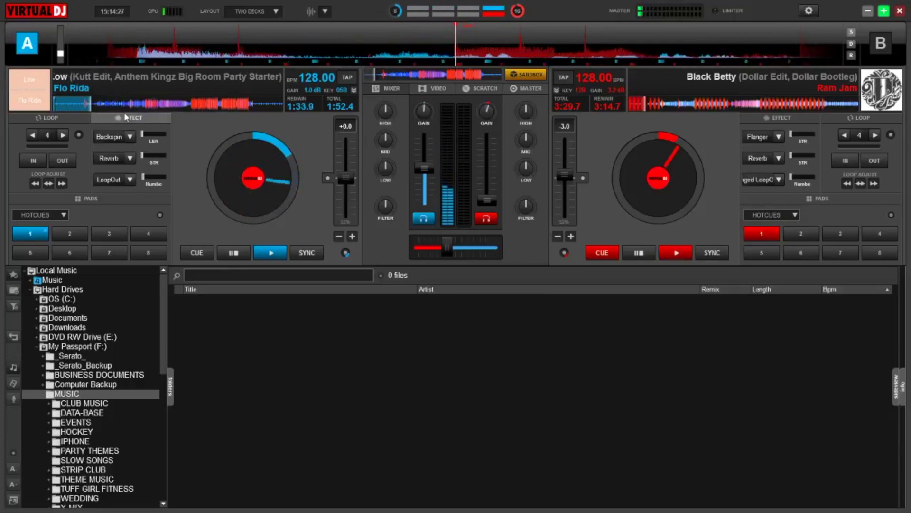
pyautogui.click(157, 104)
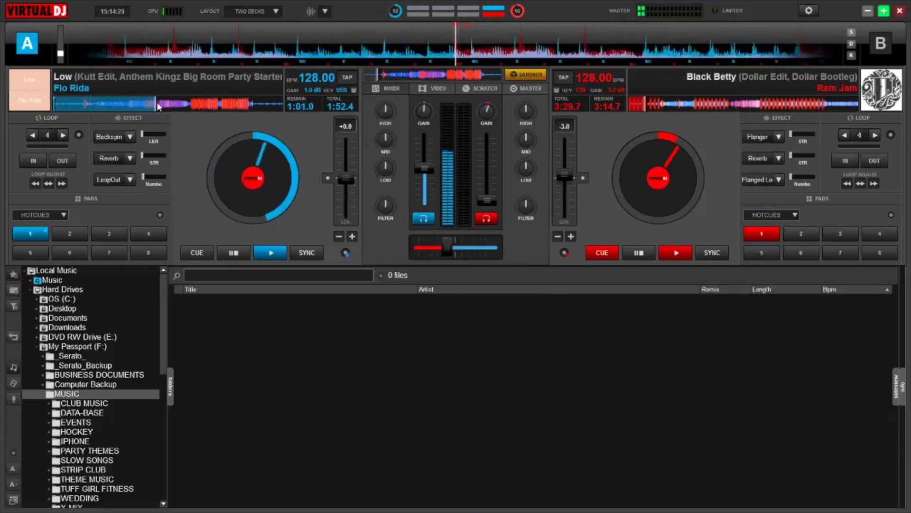
pyautogui.click(167, 104)
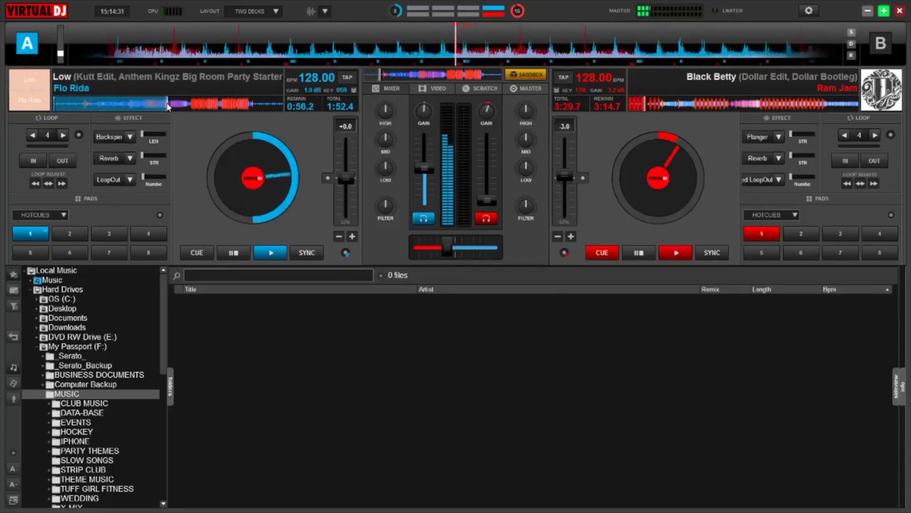
# Set hot cue 2 on Low with about 0:59.9 remaining, stopping deck A at it, and turn off Sandbox
pyautogui.click(228, 251)
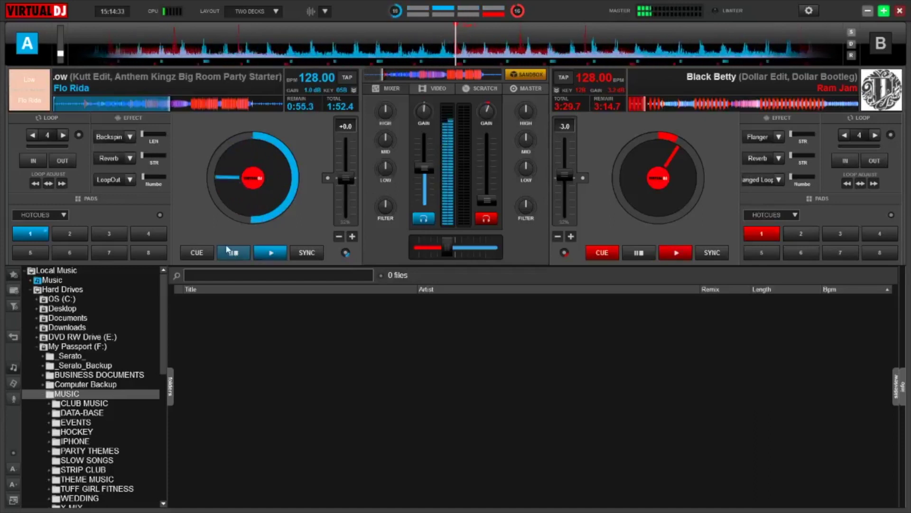
pyautogui.click(230, 251)
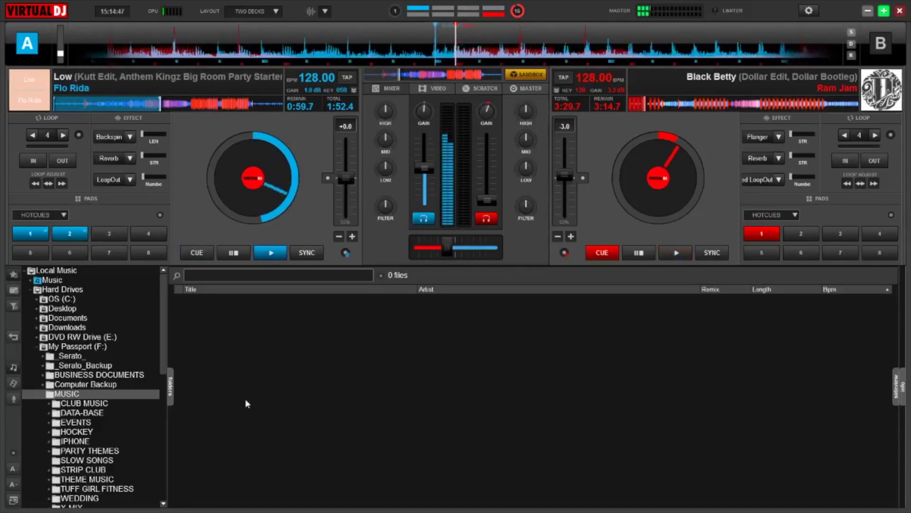
pyautogui.click(234, 254)
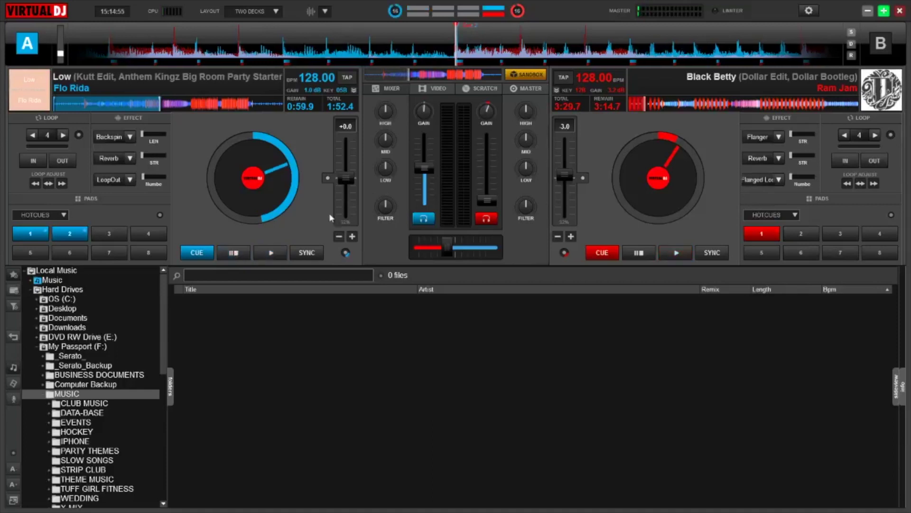
pyautogui.click(520, 75)
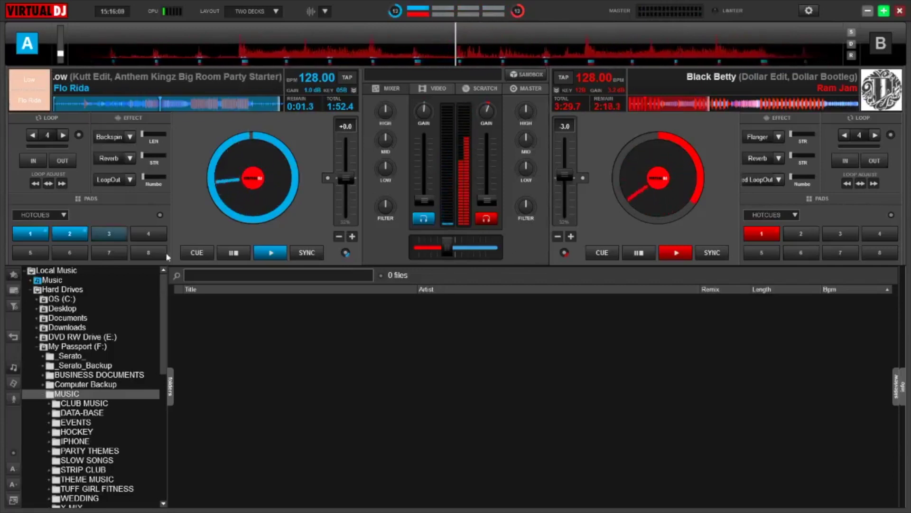
# Stop Low and return deck A to the track's start, and switch to OBS
pyautogui.click(234, 255)
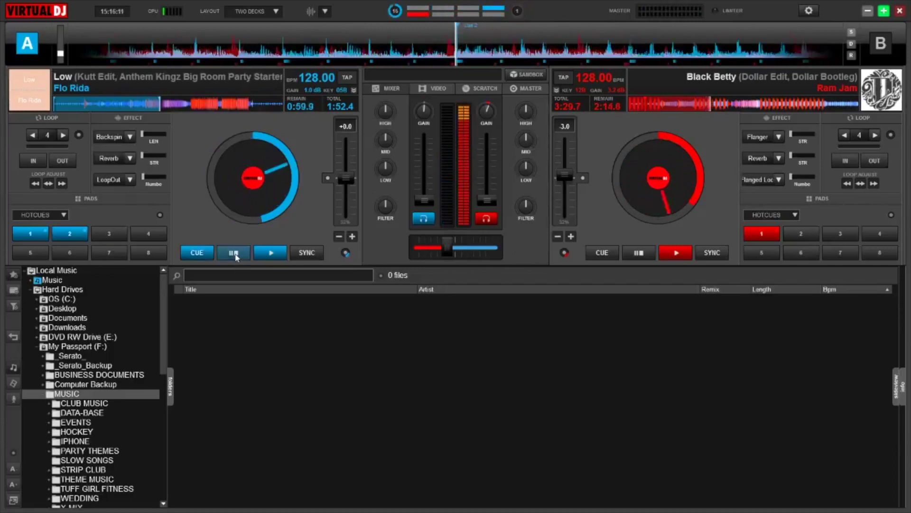
pyautogui.click(234, 255)
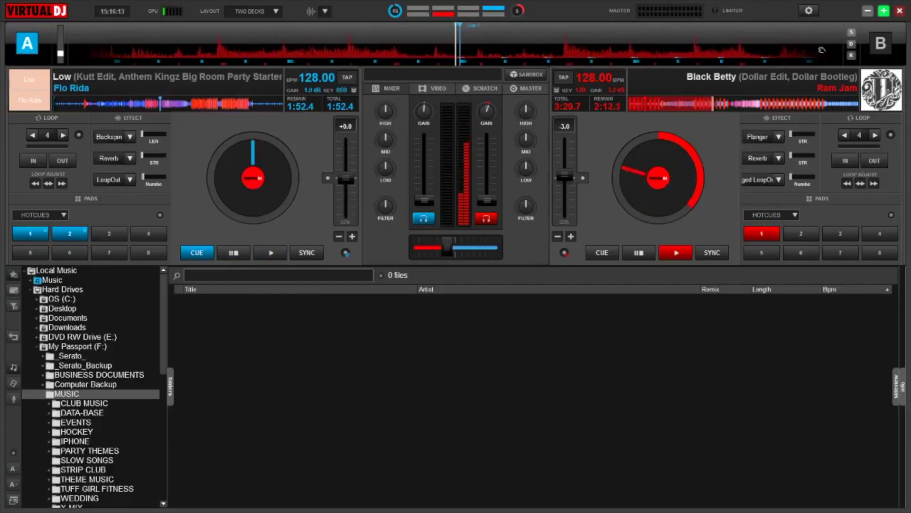
pyautogui.hotkey('alt', 'Tab')
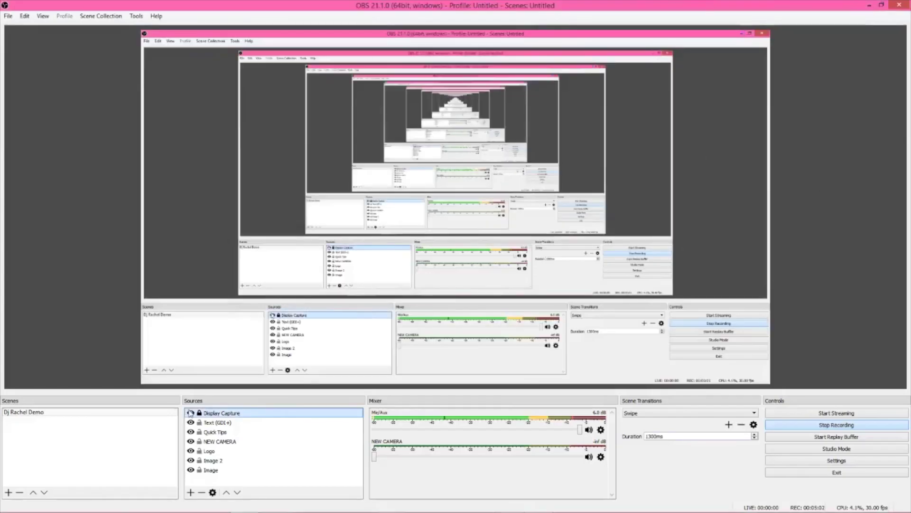